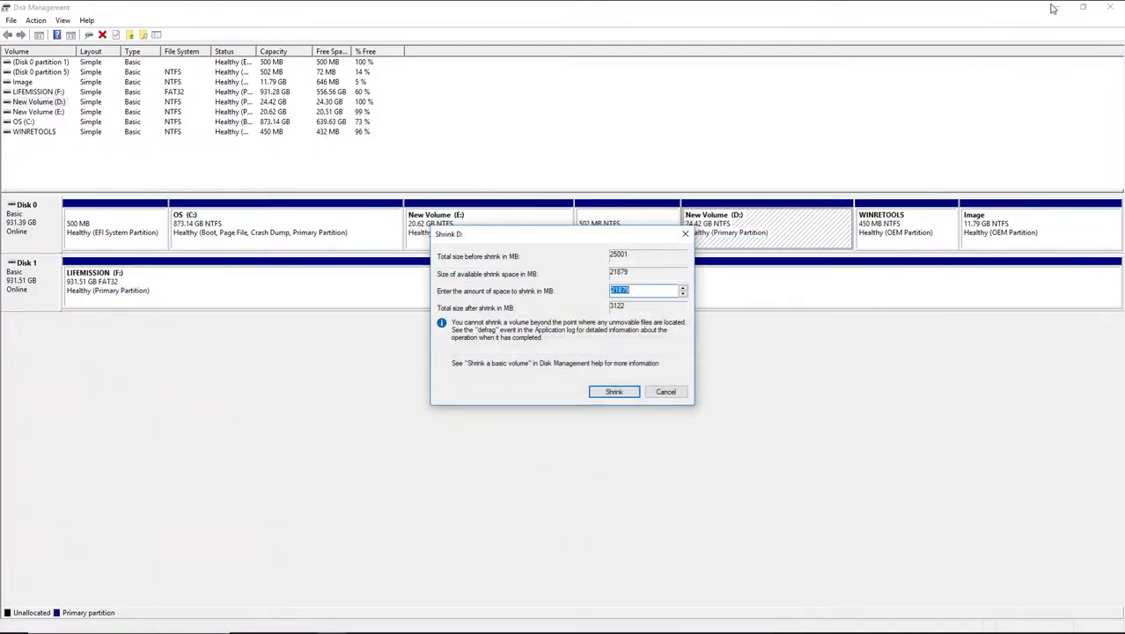
Cancel shrinking volume D and browse the contents of drives C, D, E and F in File Explorer.
click(665, 390)
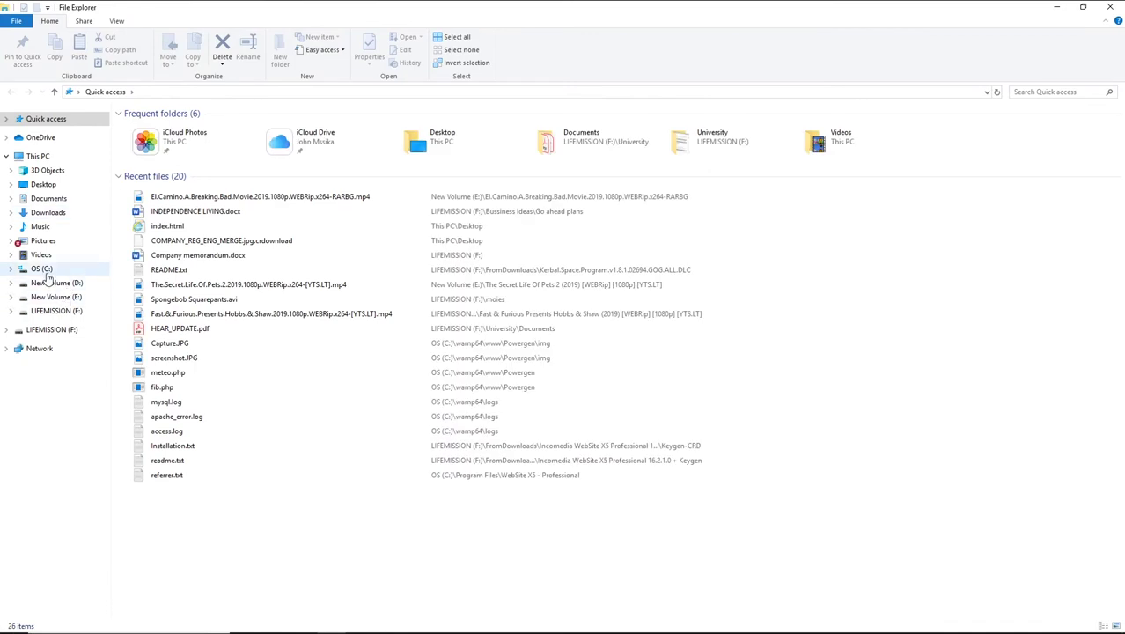
click(42, 269)
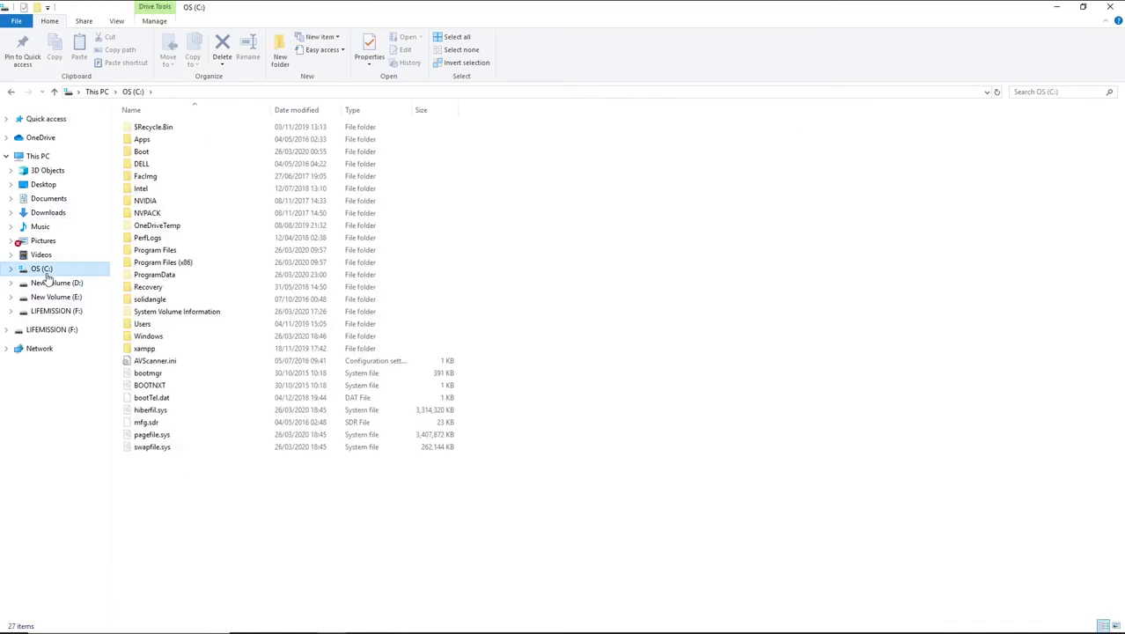
click(64, 285)
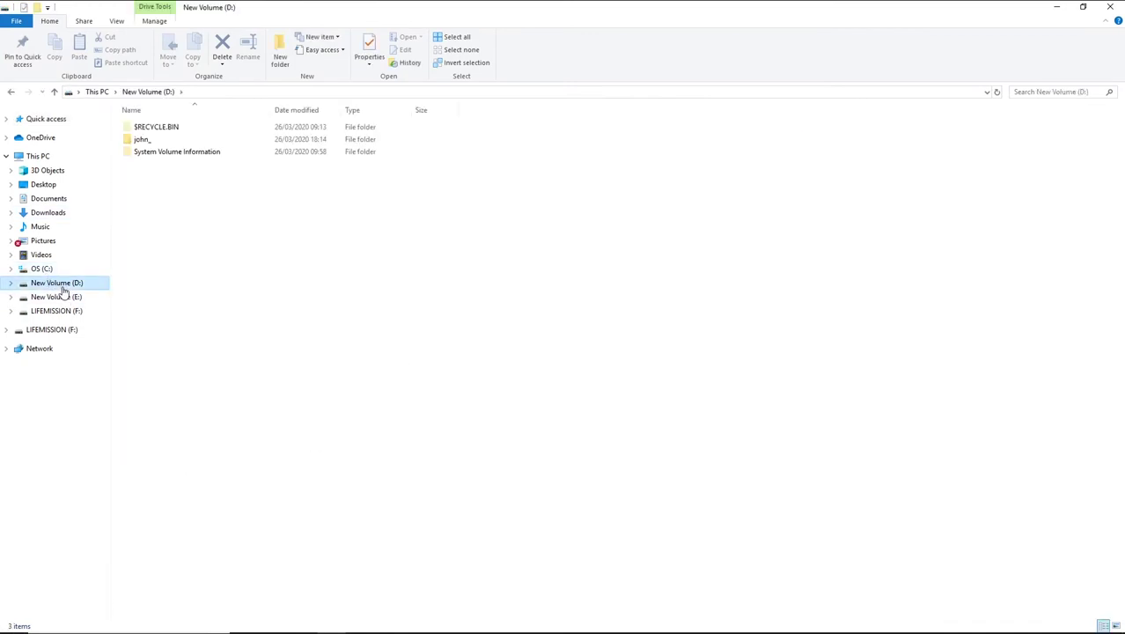
click(64, 296)
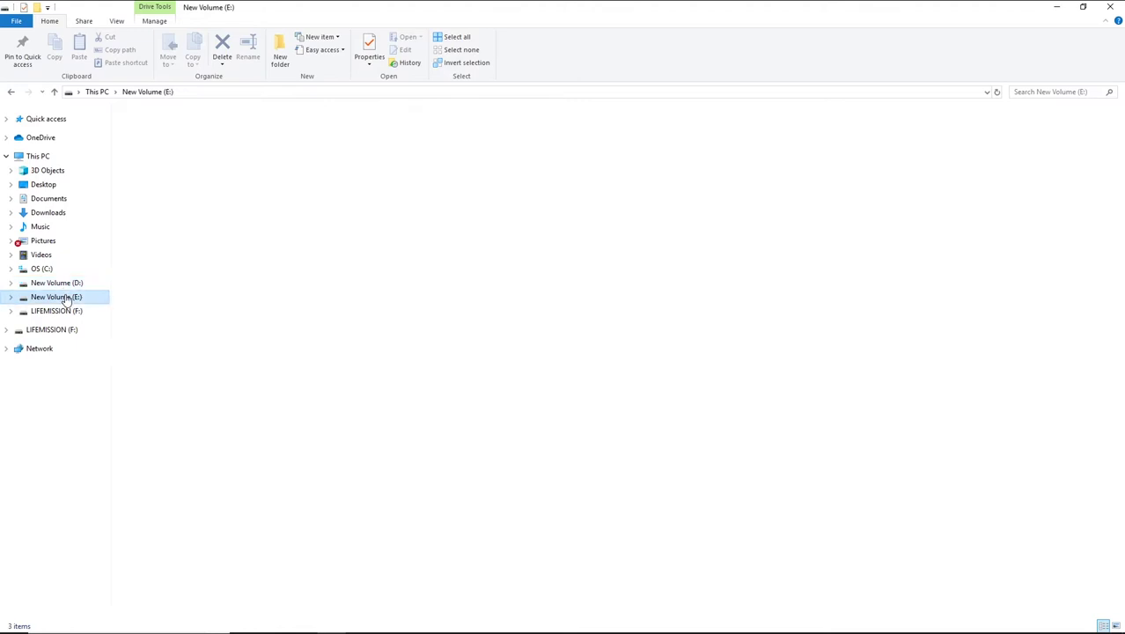
click(67, 311)
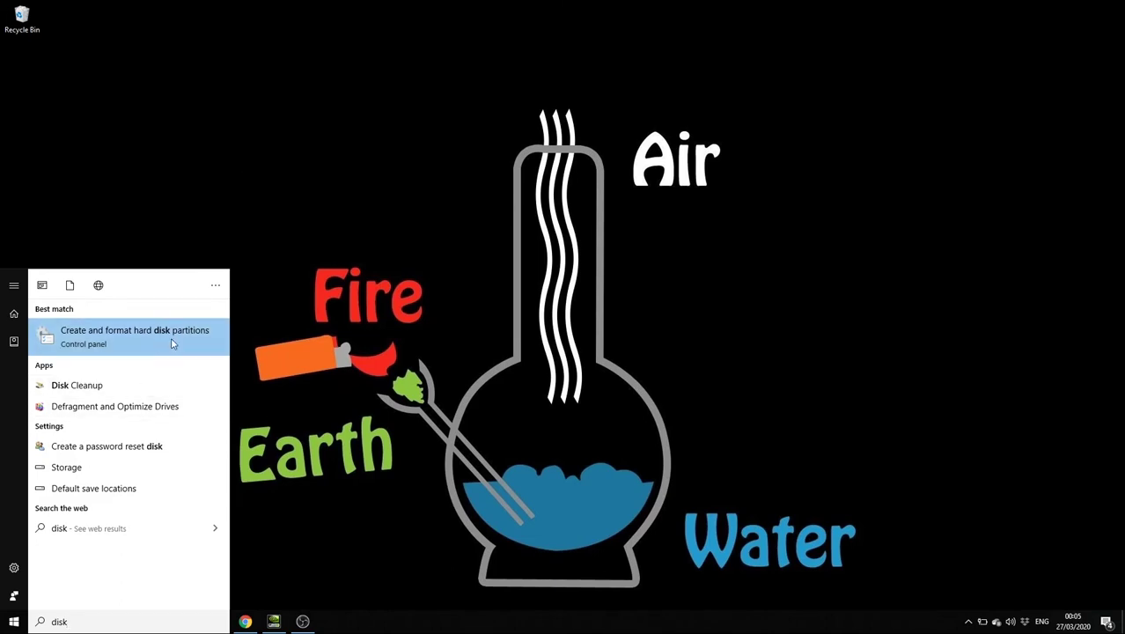
Open the hard disk partition manager in a maximized window and look over the C, E and D partitions on Disk 0.
click(172, 343)
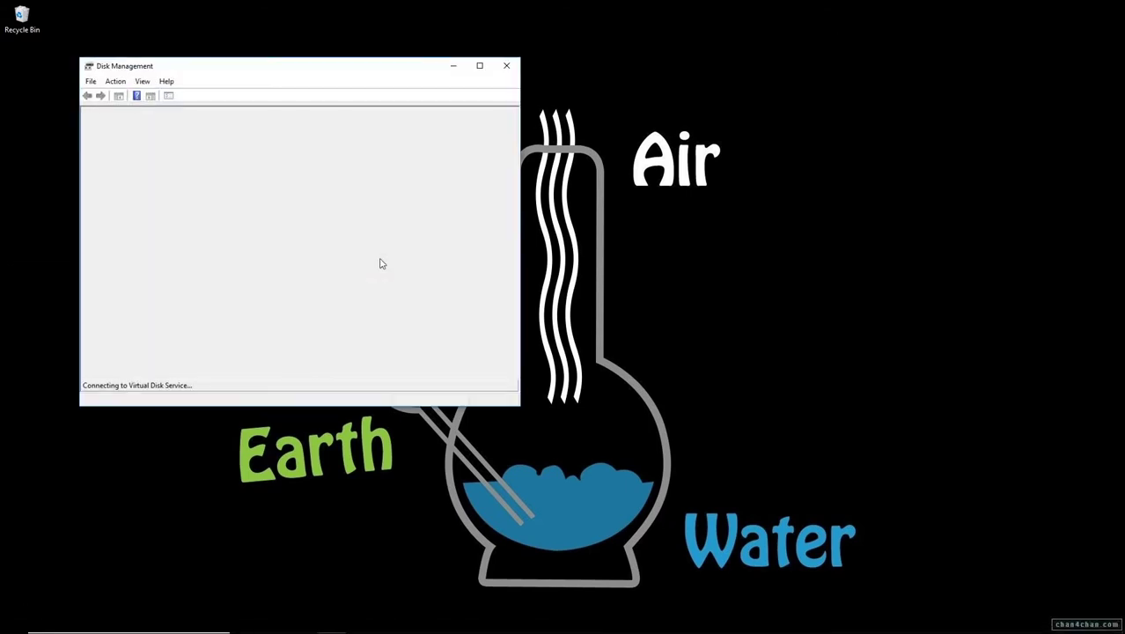
double_click(486, 66)
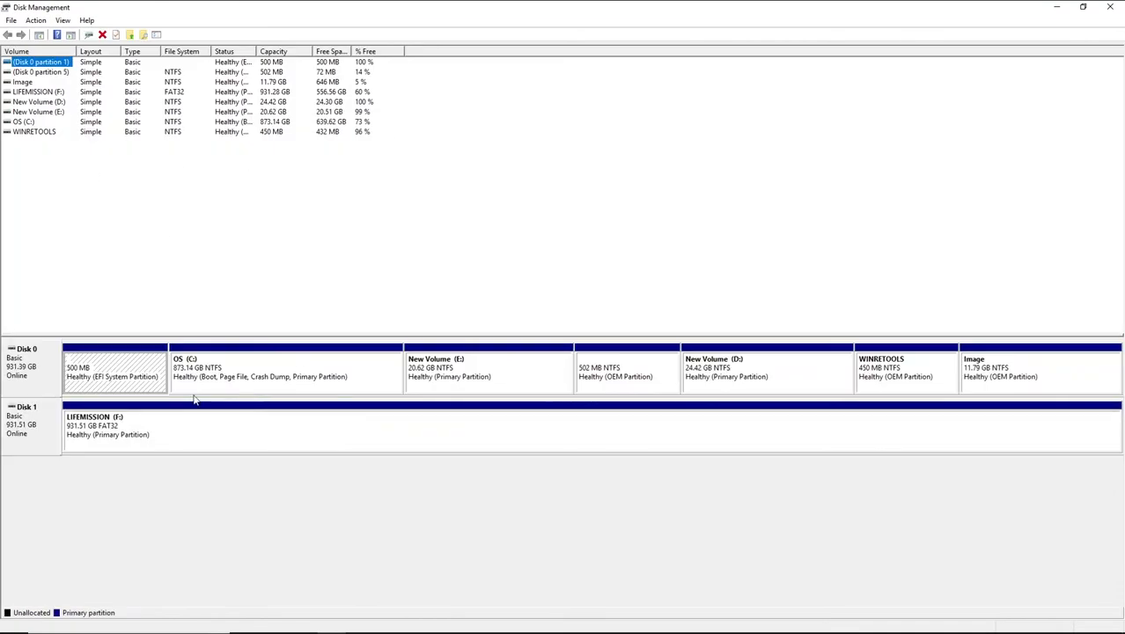
click(247, 367)
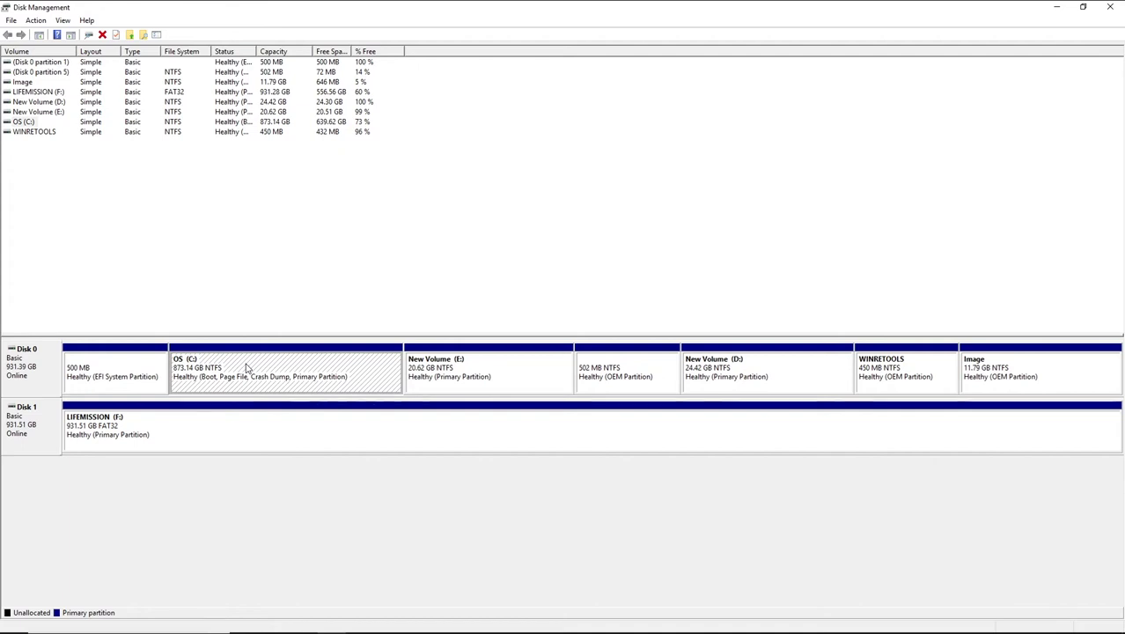
click(471, 370)
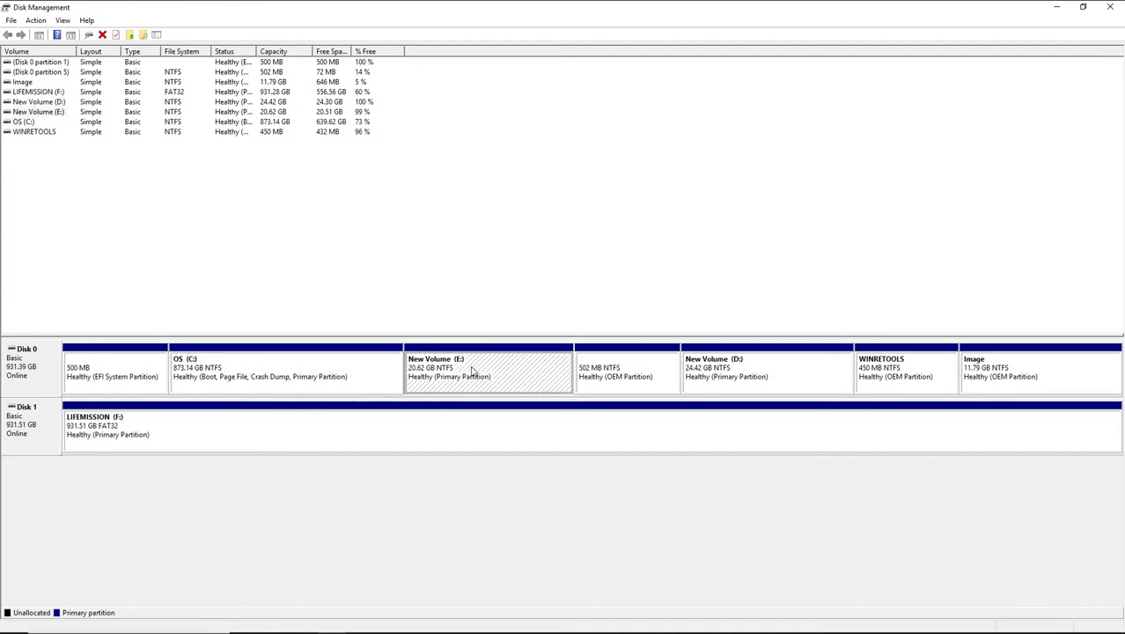
click(731, 377)
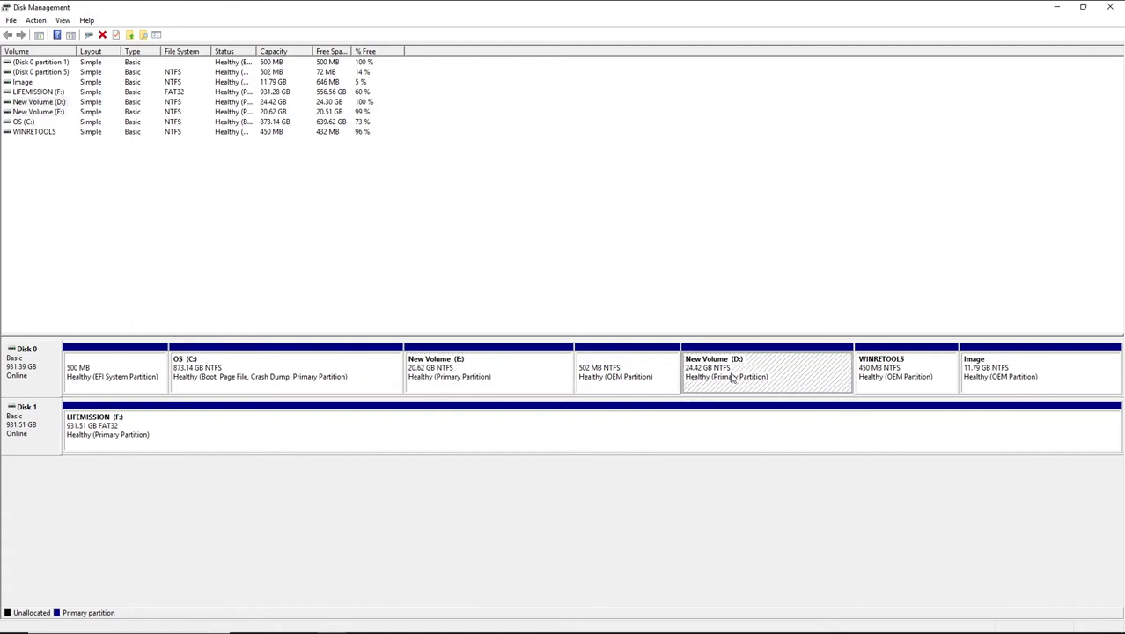
click(272, 370)
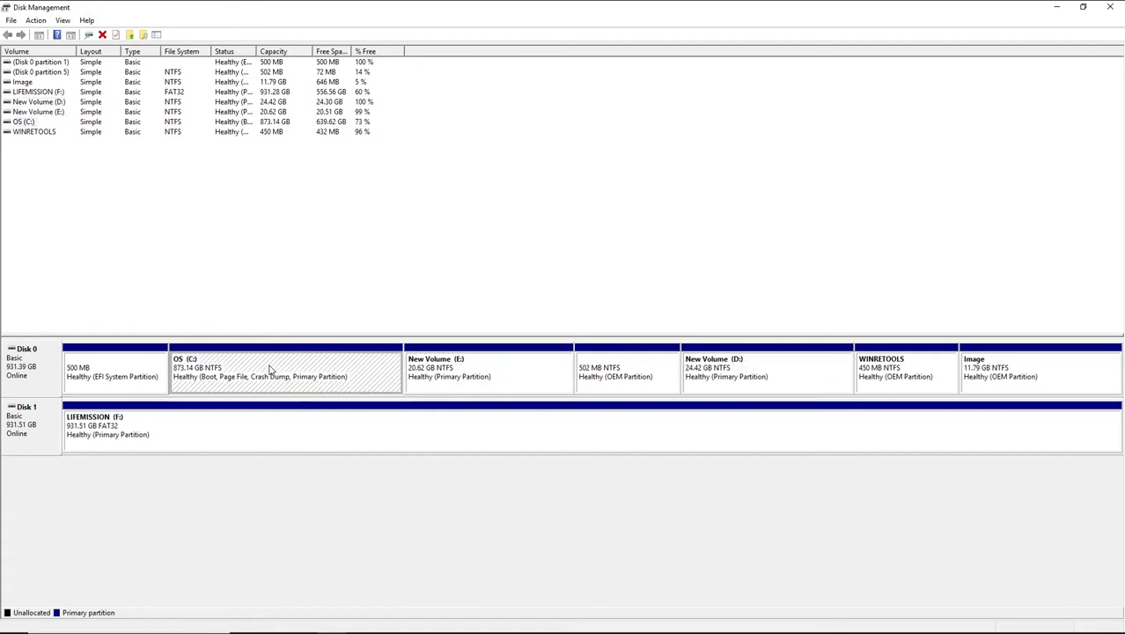
Shrink New Volume (D:) by 21879 MB and check the drive list in File Explorer.
right_click(704, 379)
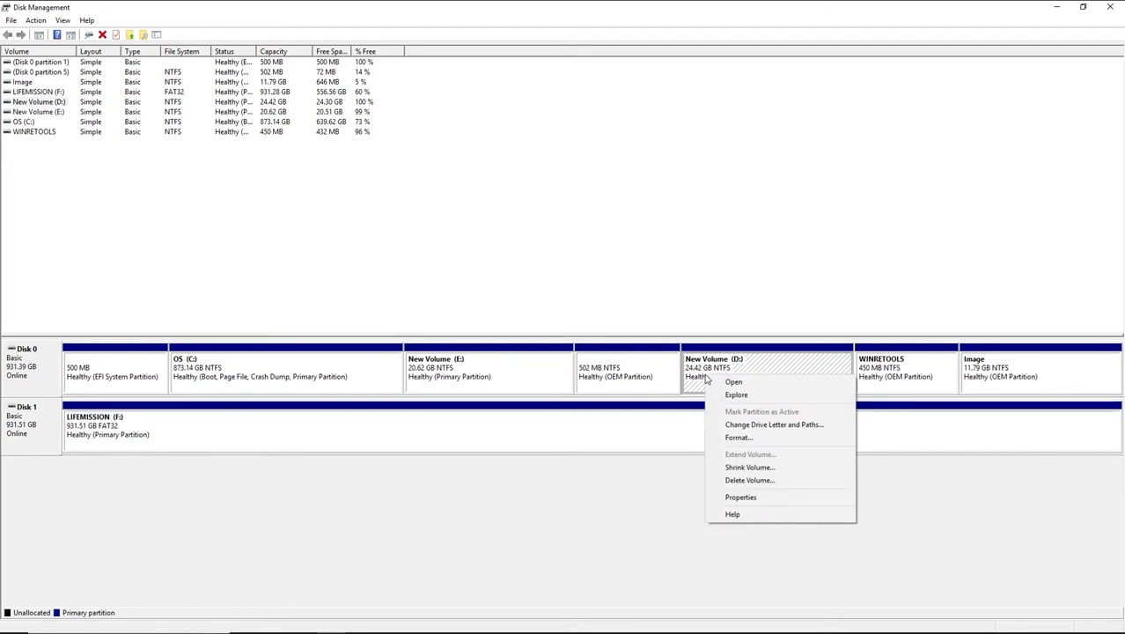
click(757, 466)
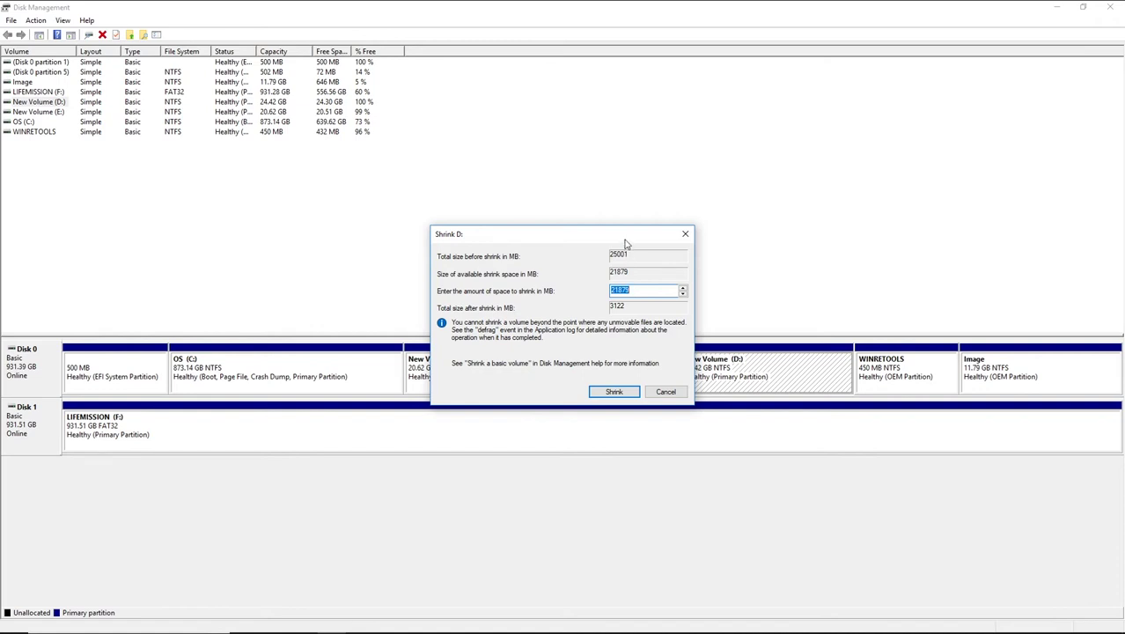
drag(634, 243, 507, 255)
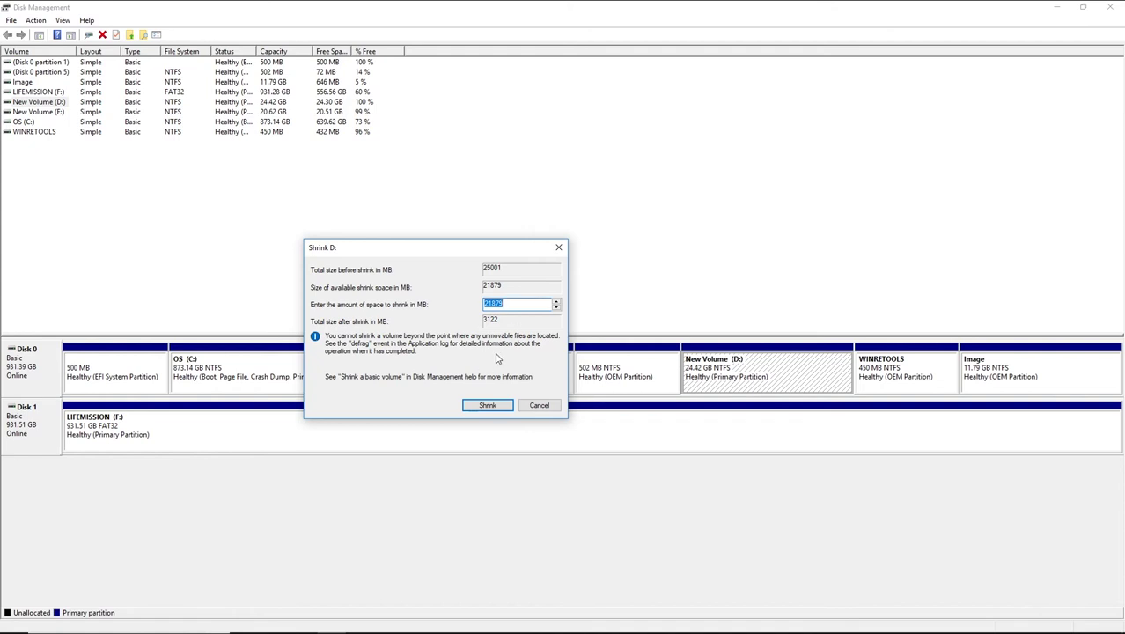
click(489, 404)
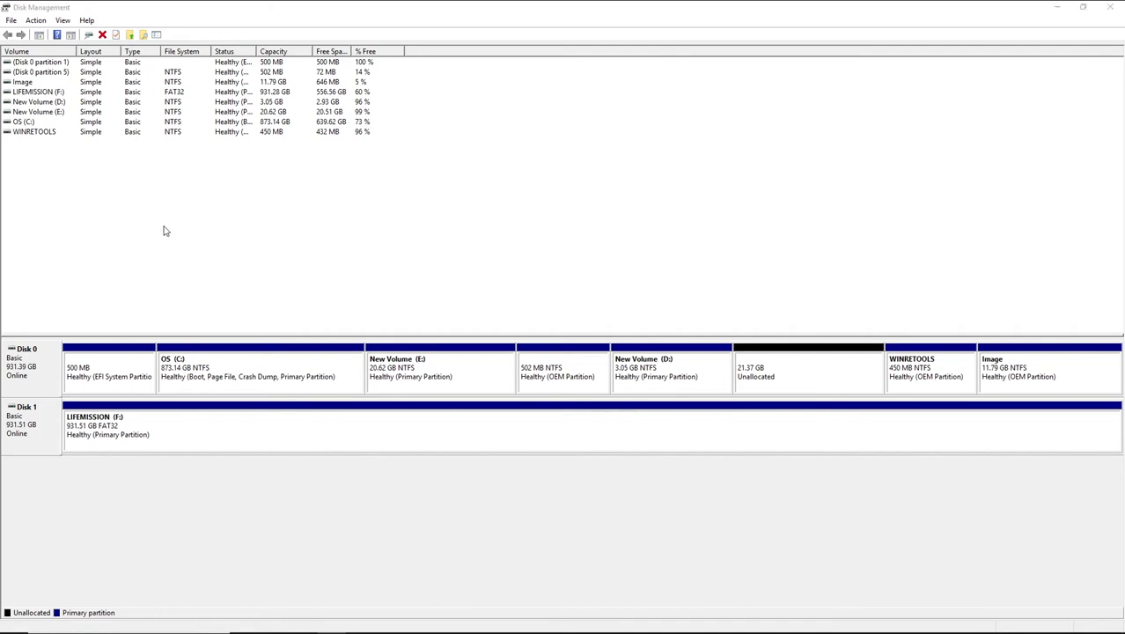
key(super+e)
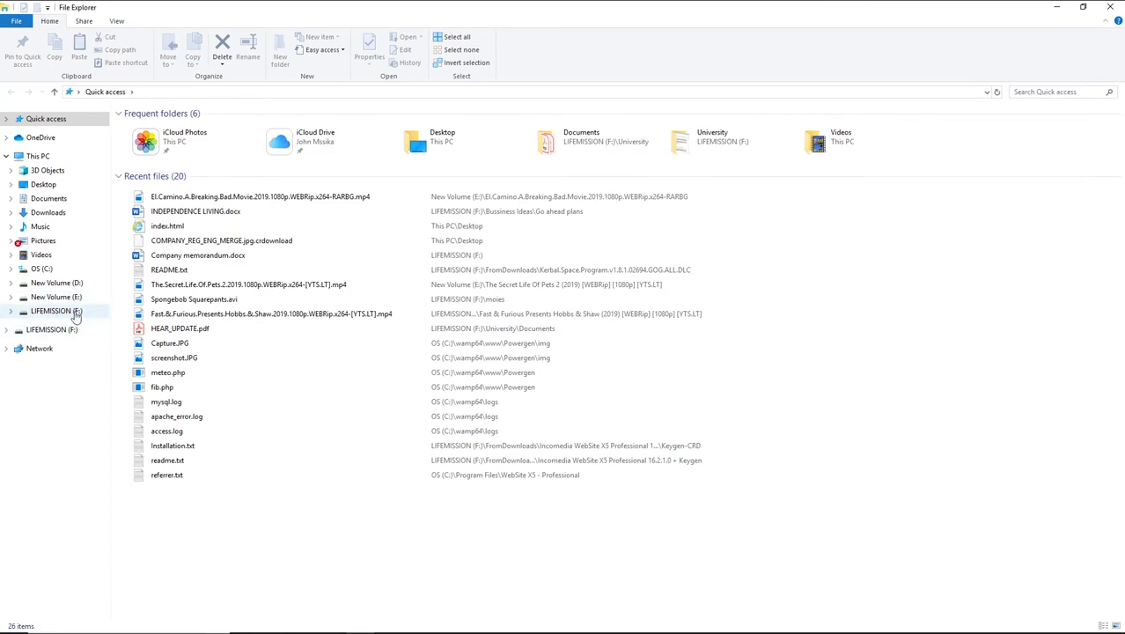
click(1056, 7)
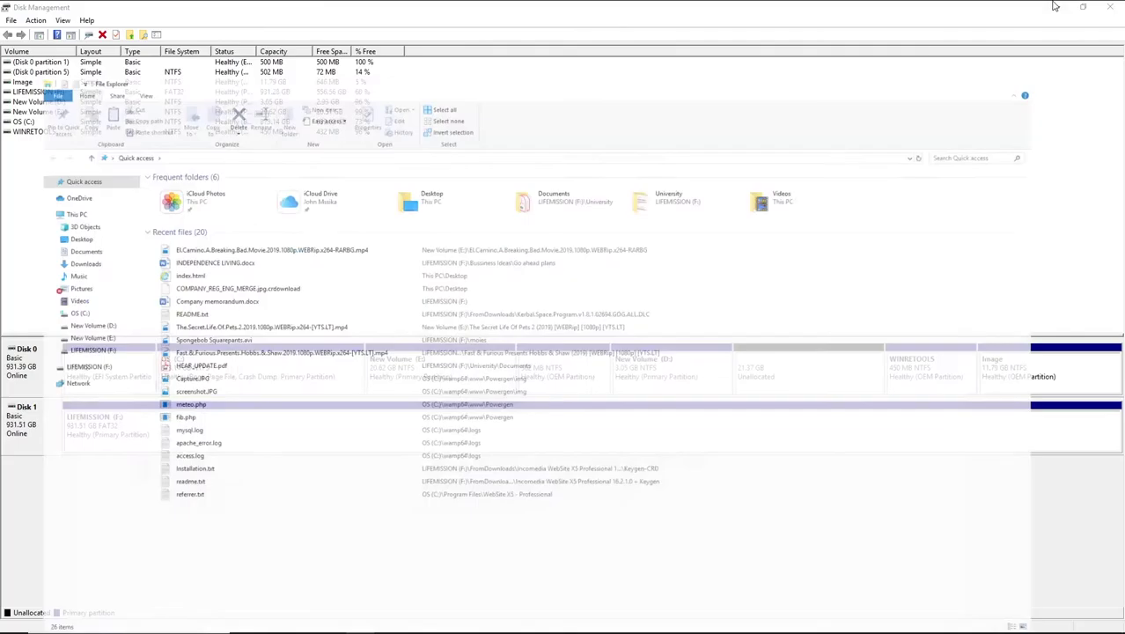
right_click(794, 380)
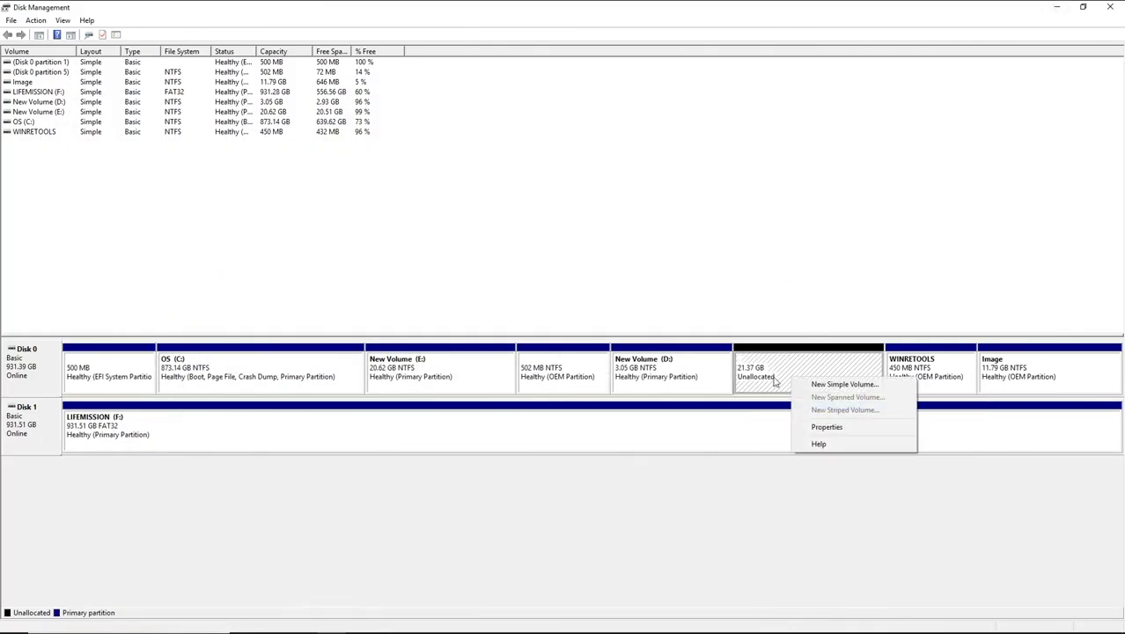
click(812, 385)
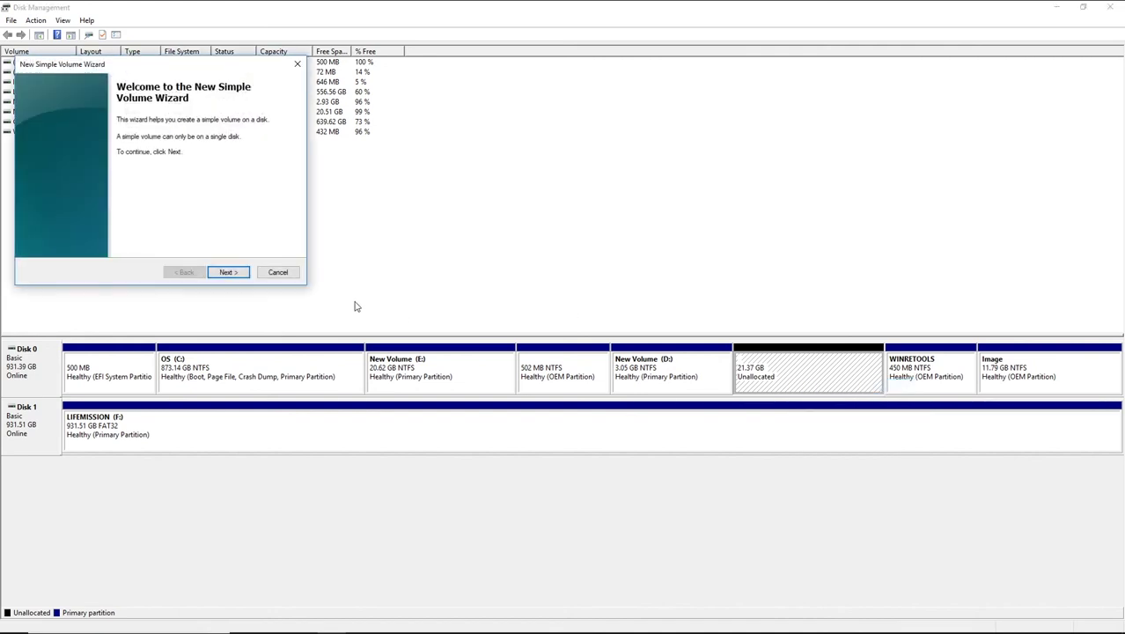
key(Return)
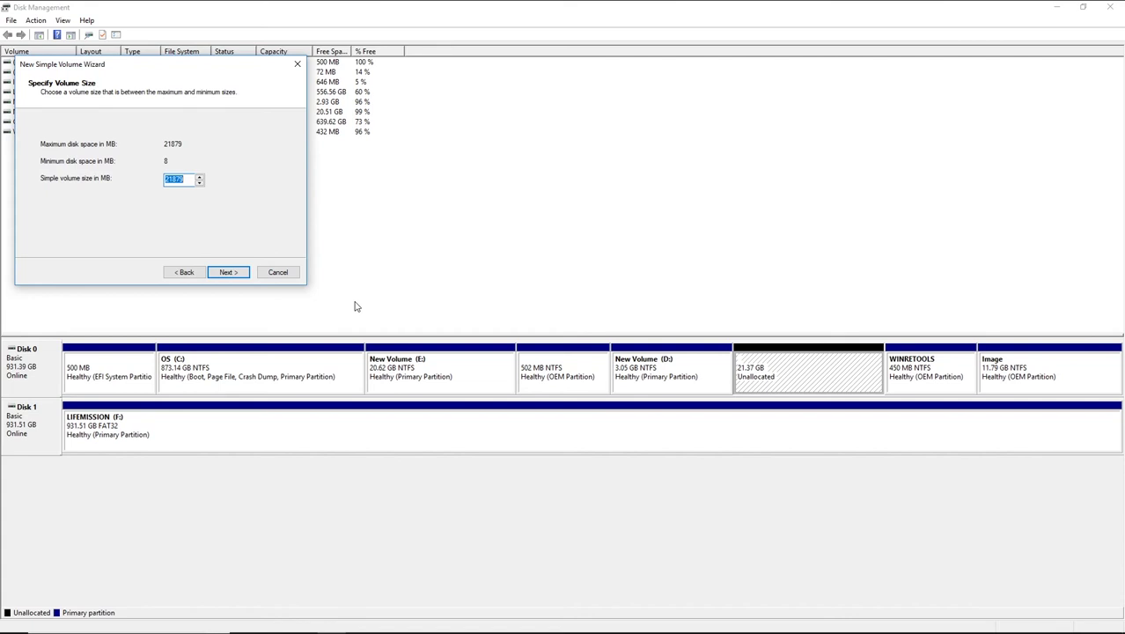
key(Return)
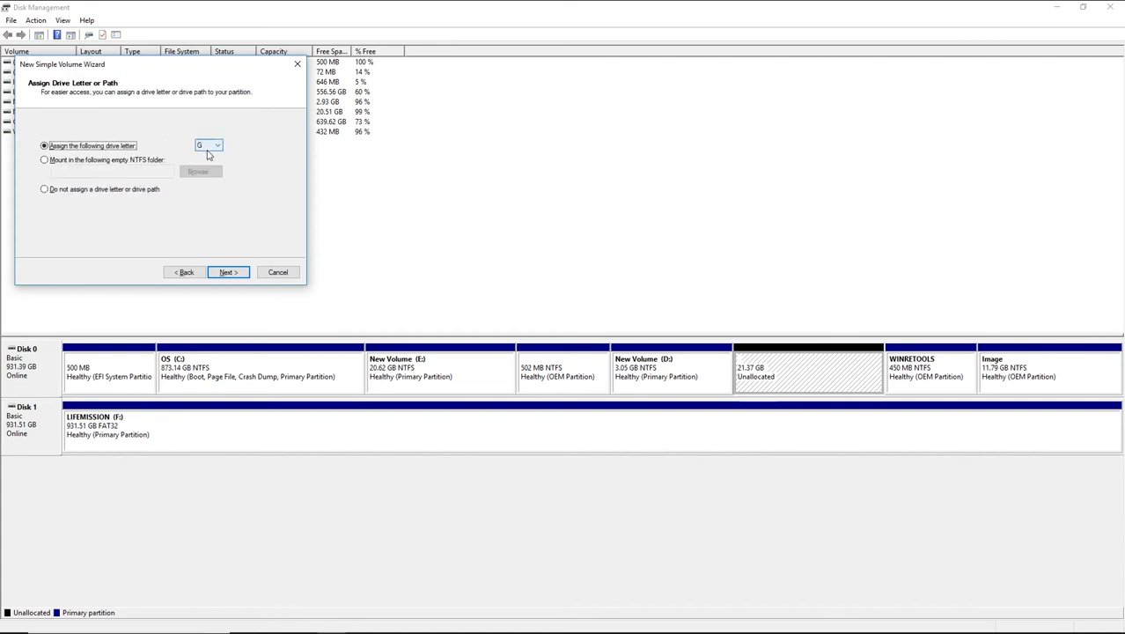
key(super+e)
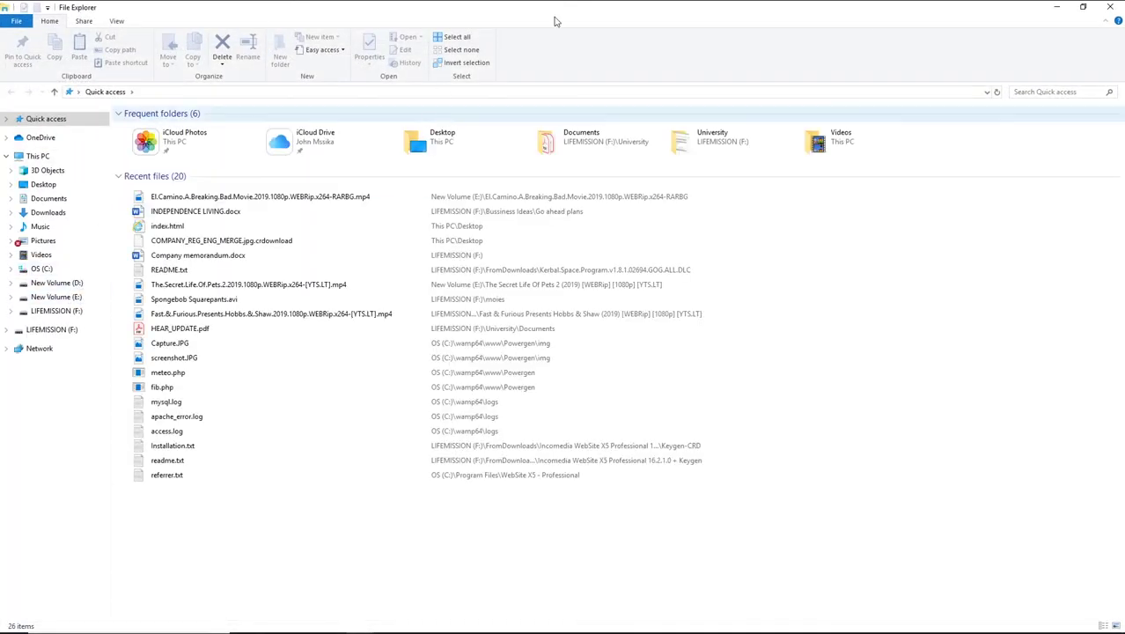
click(1109, 6)
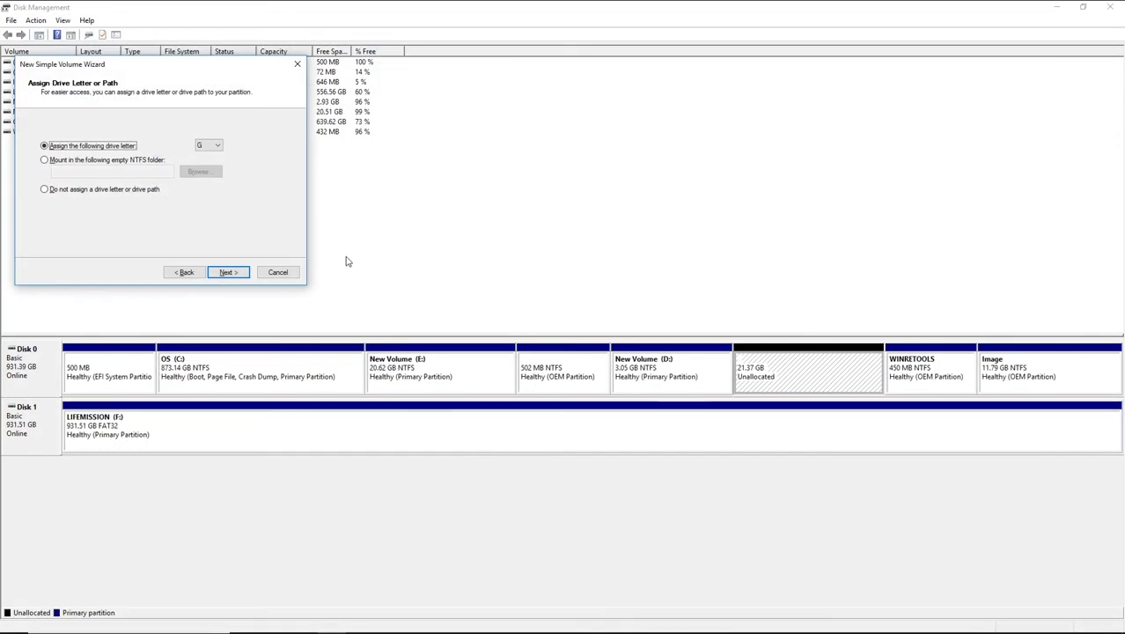
click(278, 272)
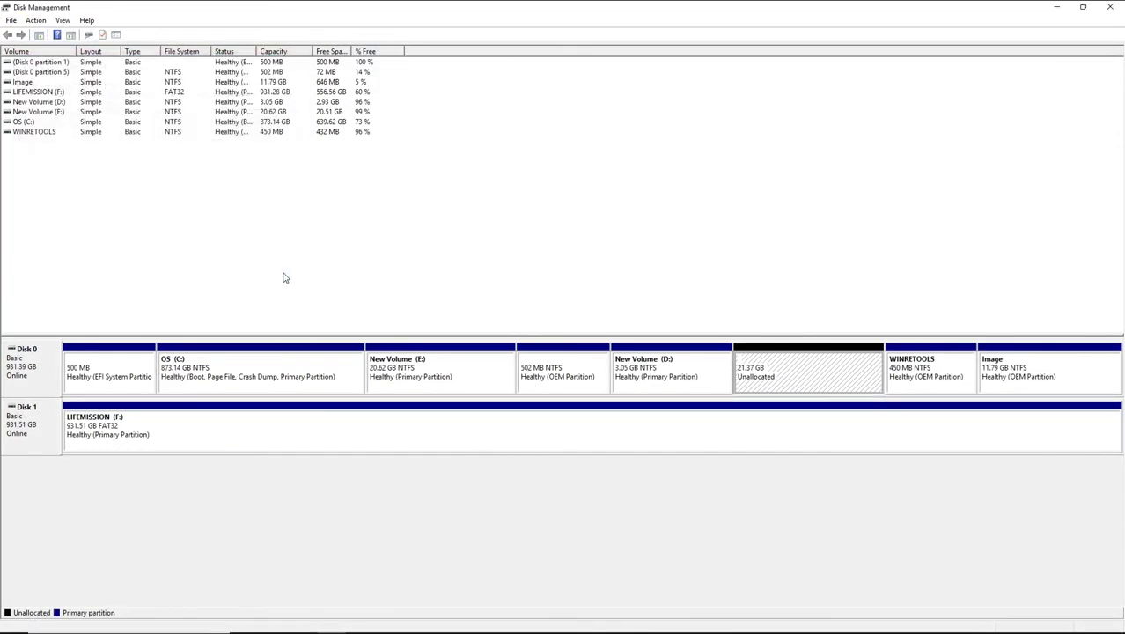
Check which volume operations are offered for the E and C partitions on Disk 0.
click(705, 376)
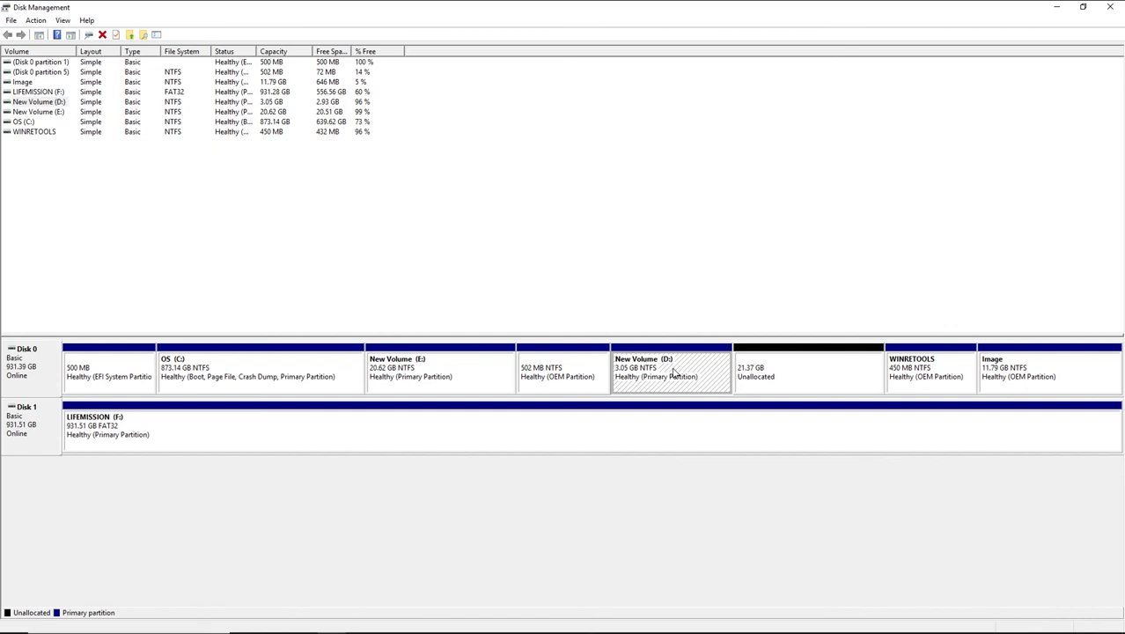
click(294, 374)
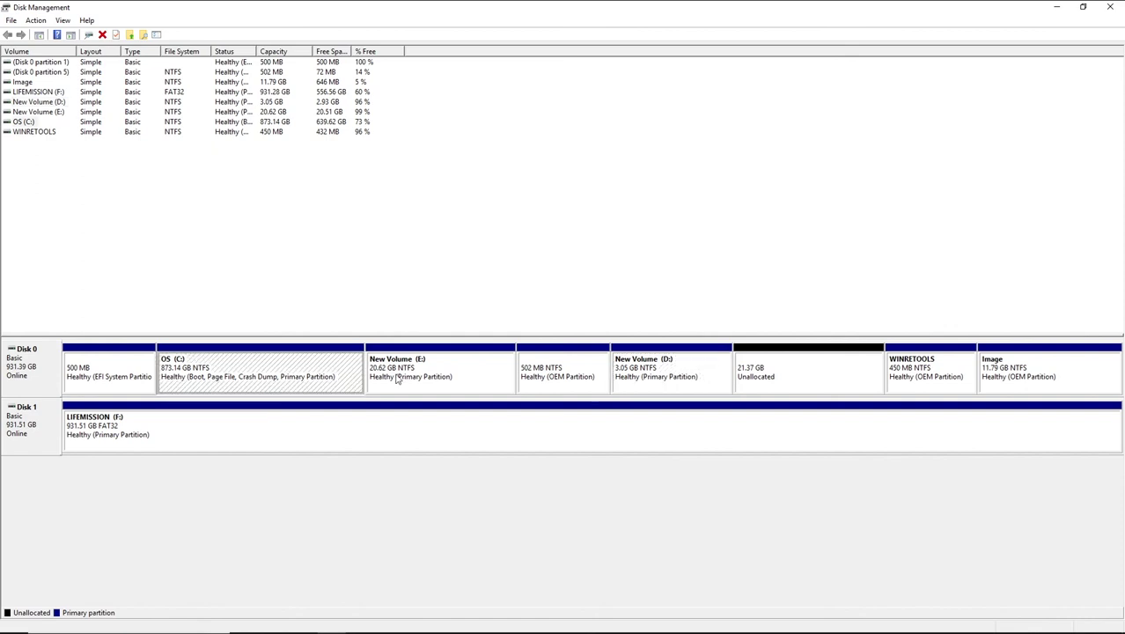
right_click(416, 384)
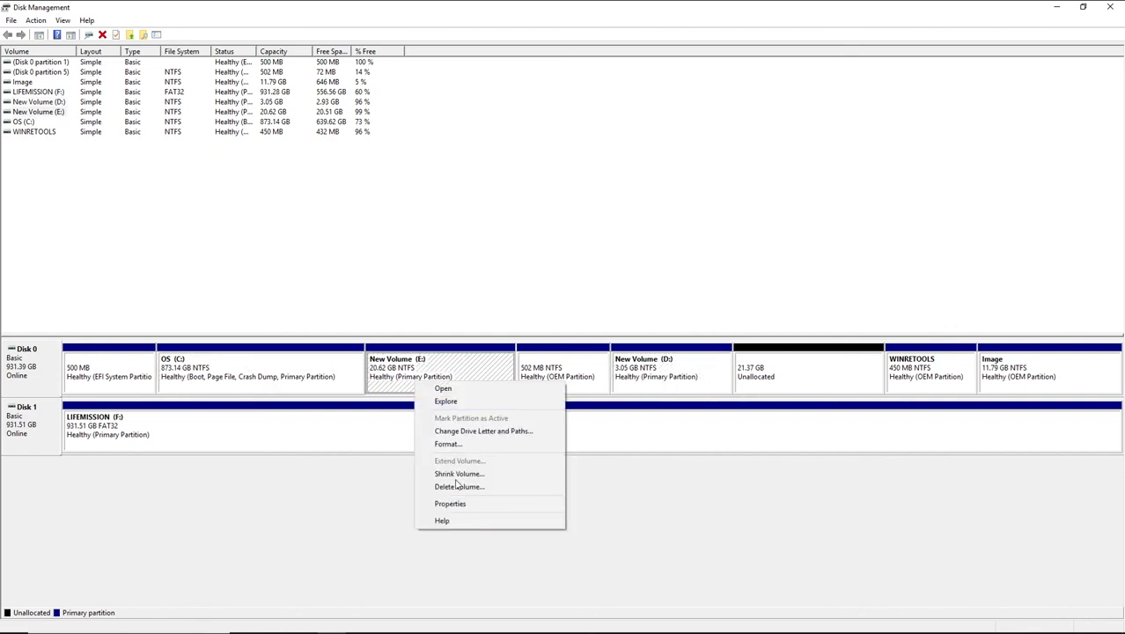
click(278, 360)
right_click(278, 361)
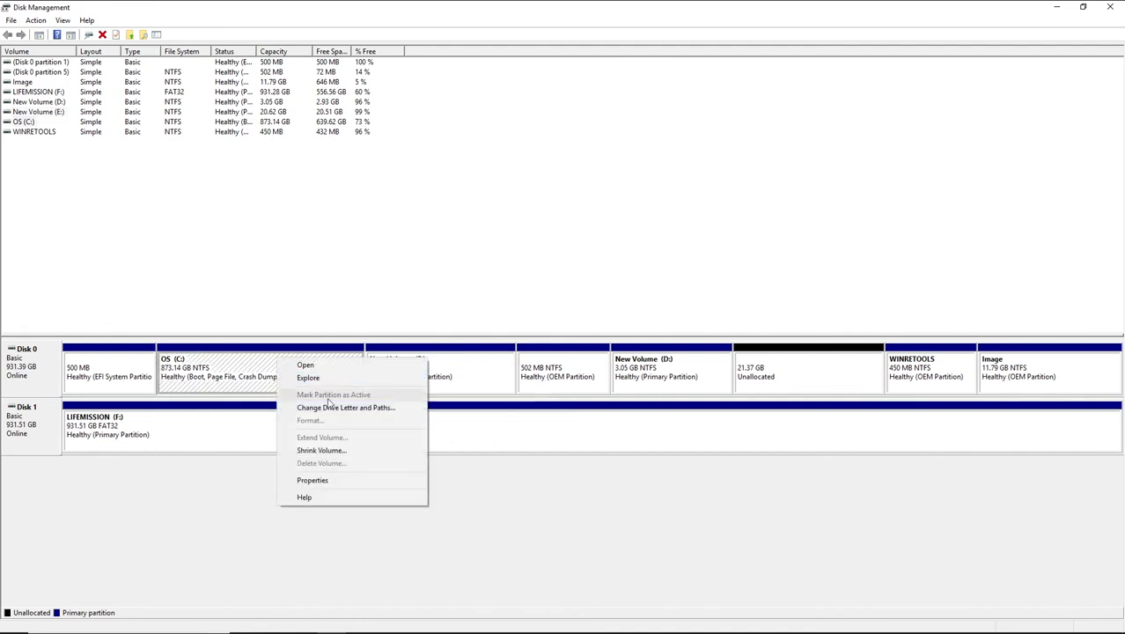
click(539, 483)
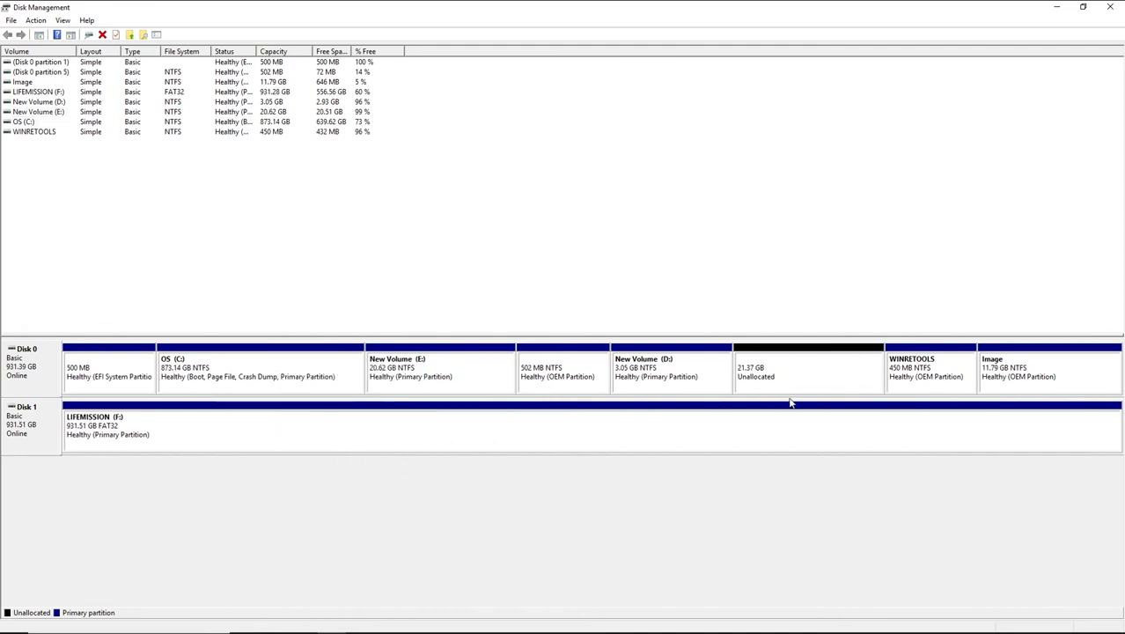
Extend New Volume (D:) with 21879 MB of the unallocated space on Disk 0.
click(687, 370)
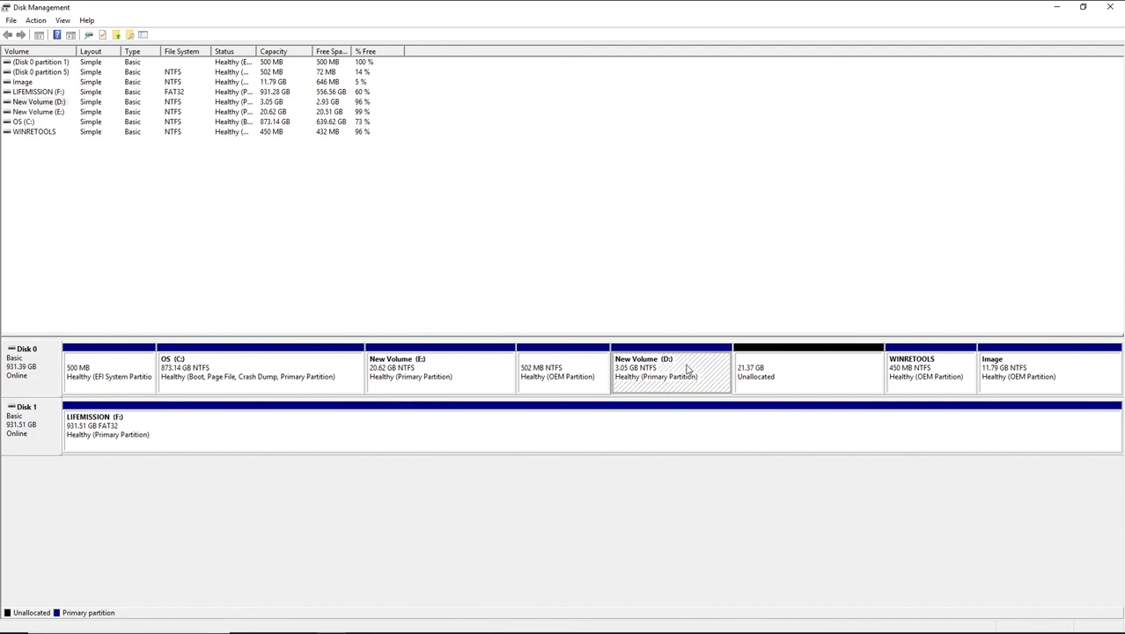
right_click(687, 370)
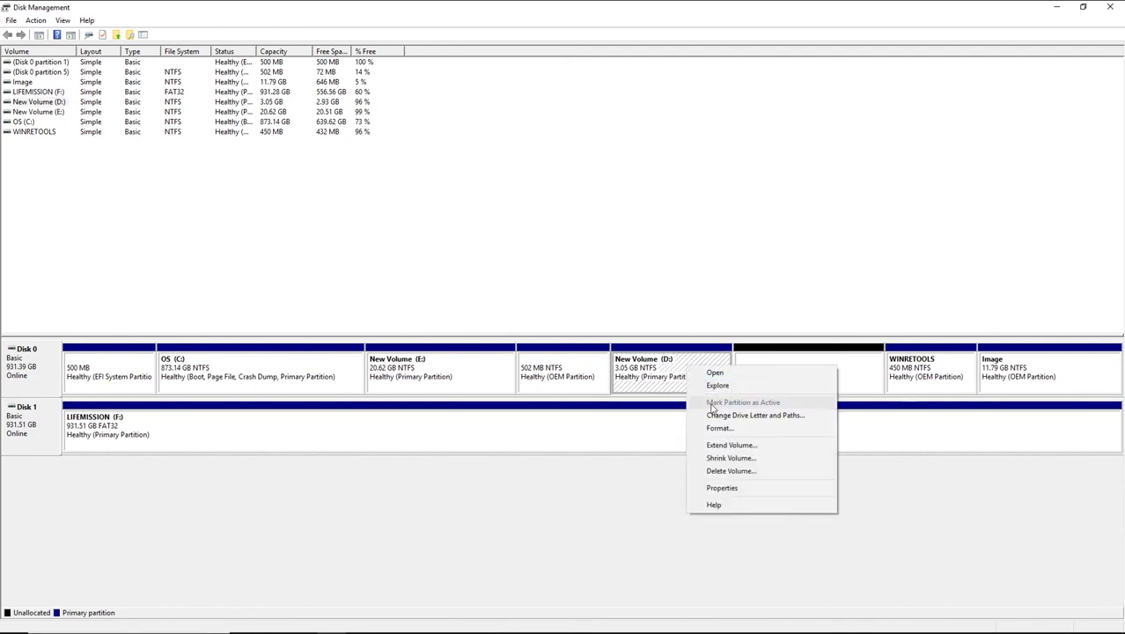
click(747, 447)
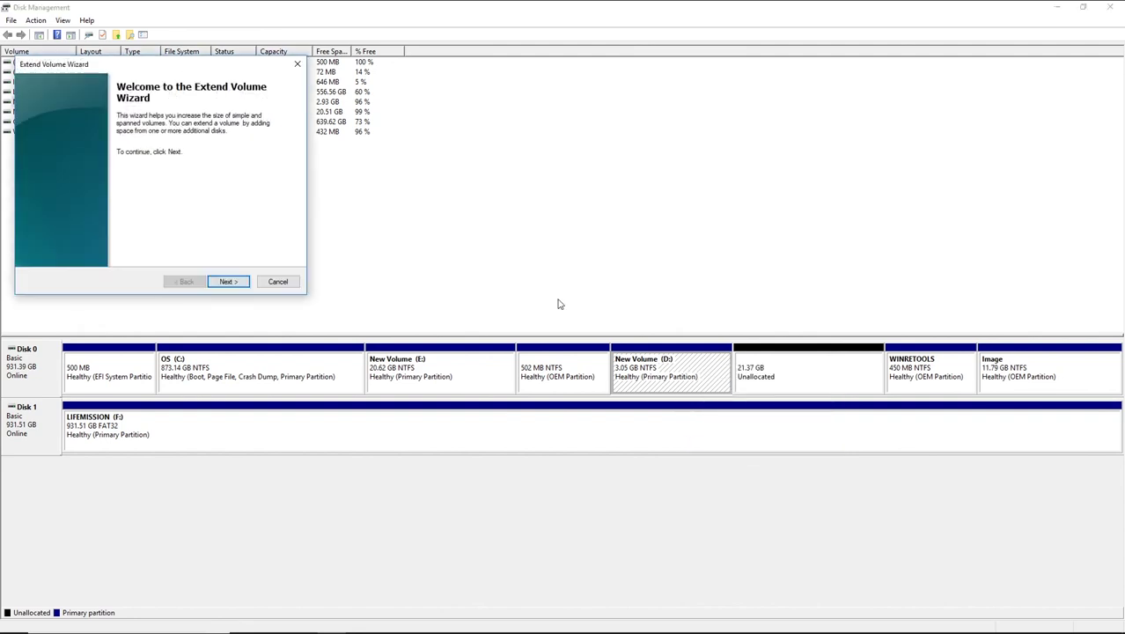
key(Return)
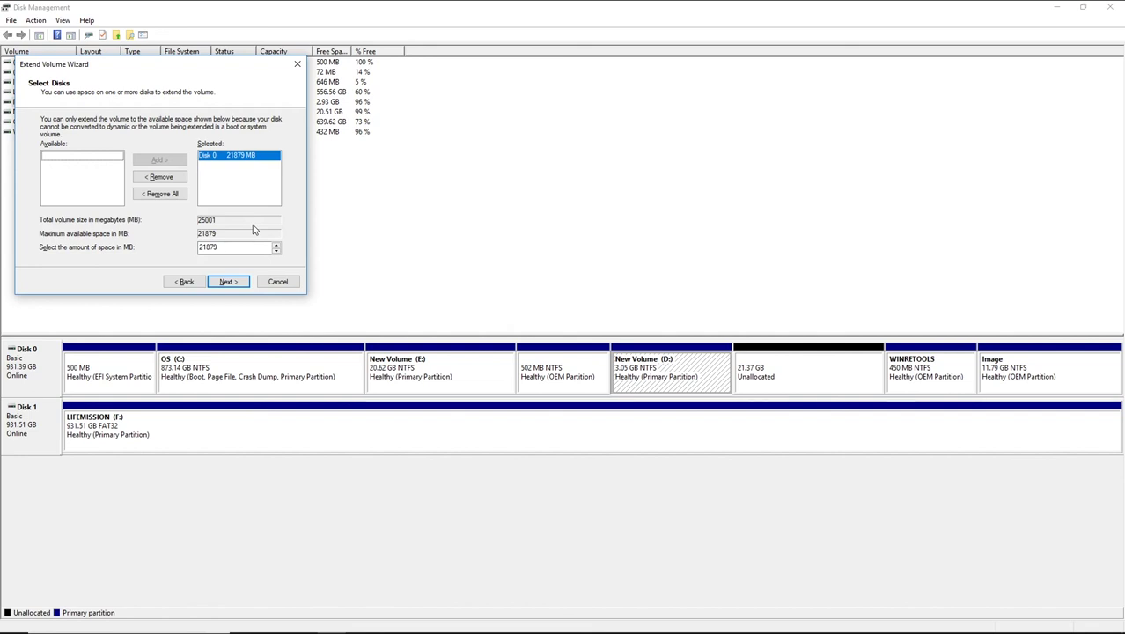
key(Return)
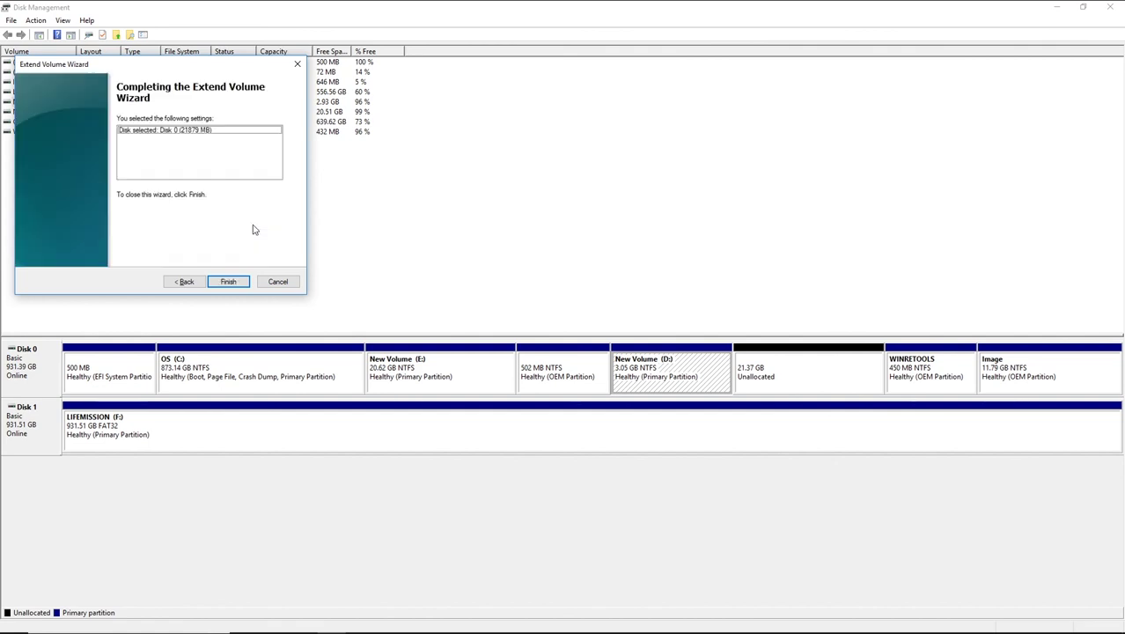